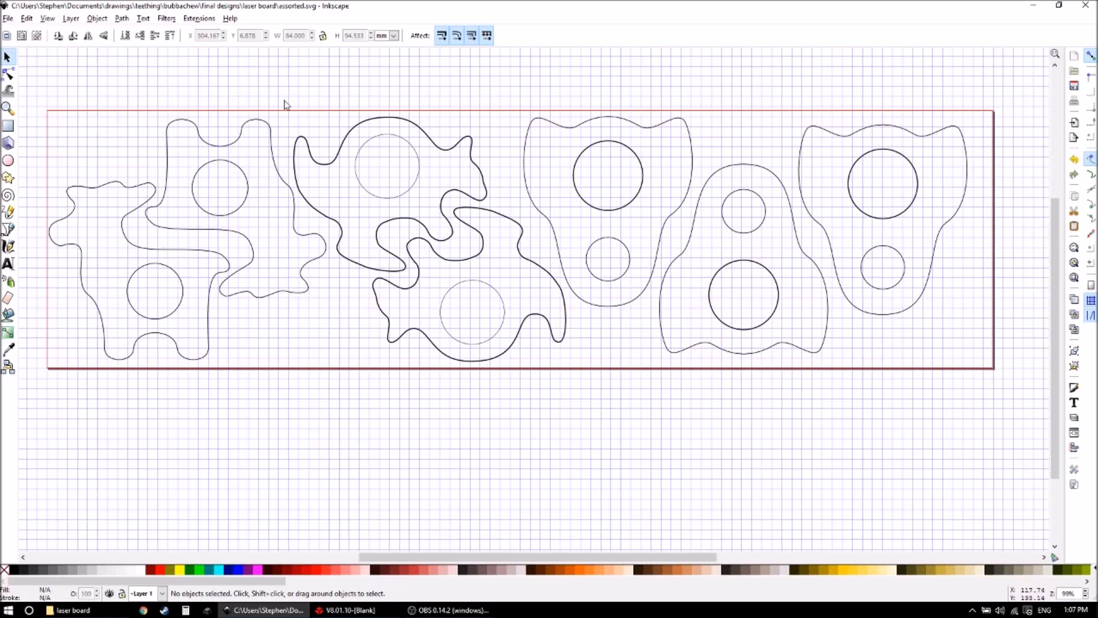
- Save the Inkscape layout as assorted.dxf in Desktop Cutting Plotter (AutoCAD DXF R14) format, then bring RDWorks forward
click(8, 19)
click(57, 96)
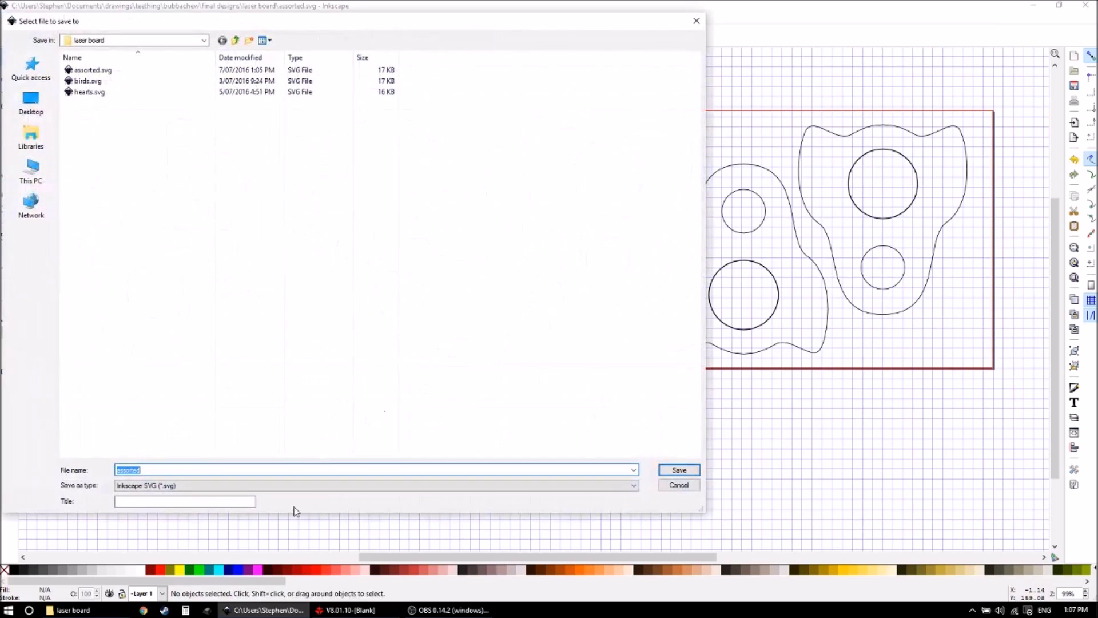
click(306, 485)
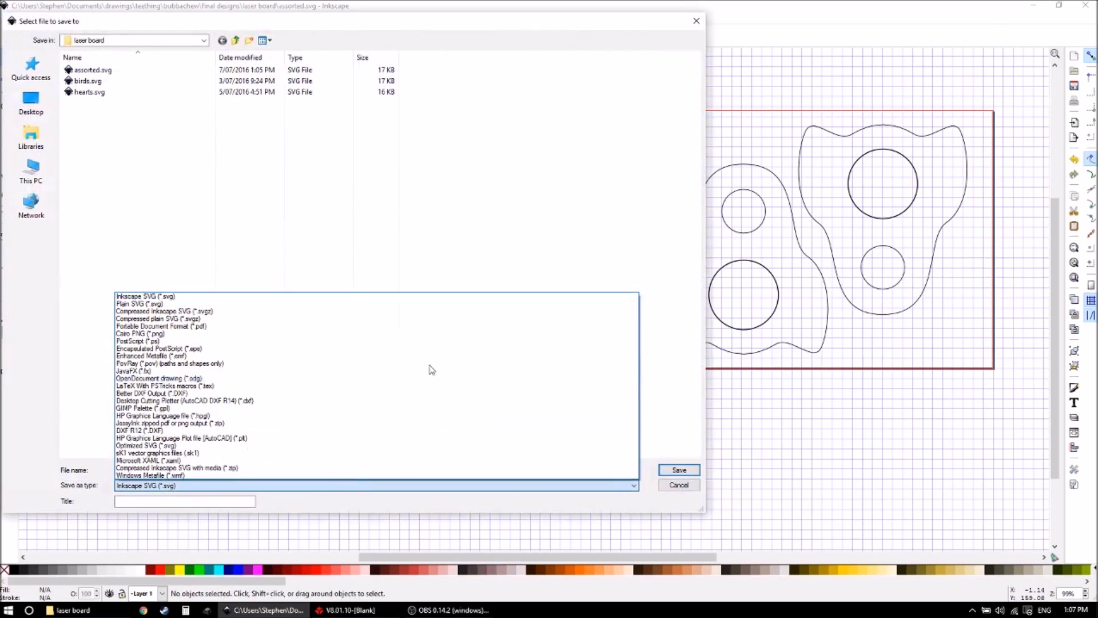
click(241, 401)
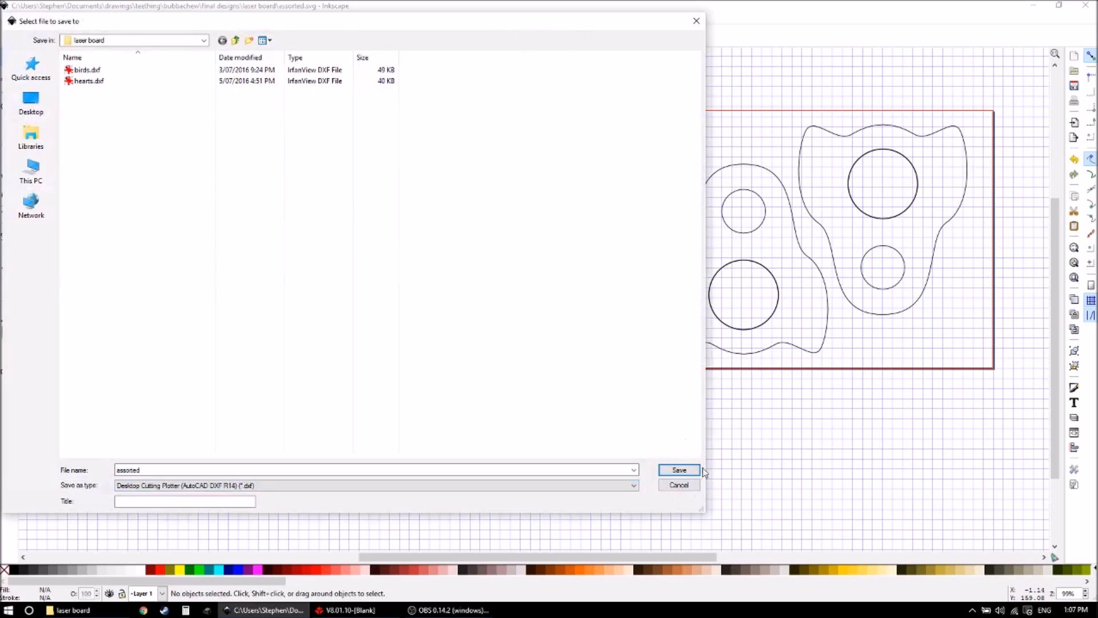
click(683, 473)
click(627, 389)
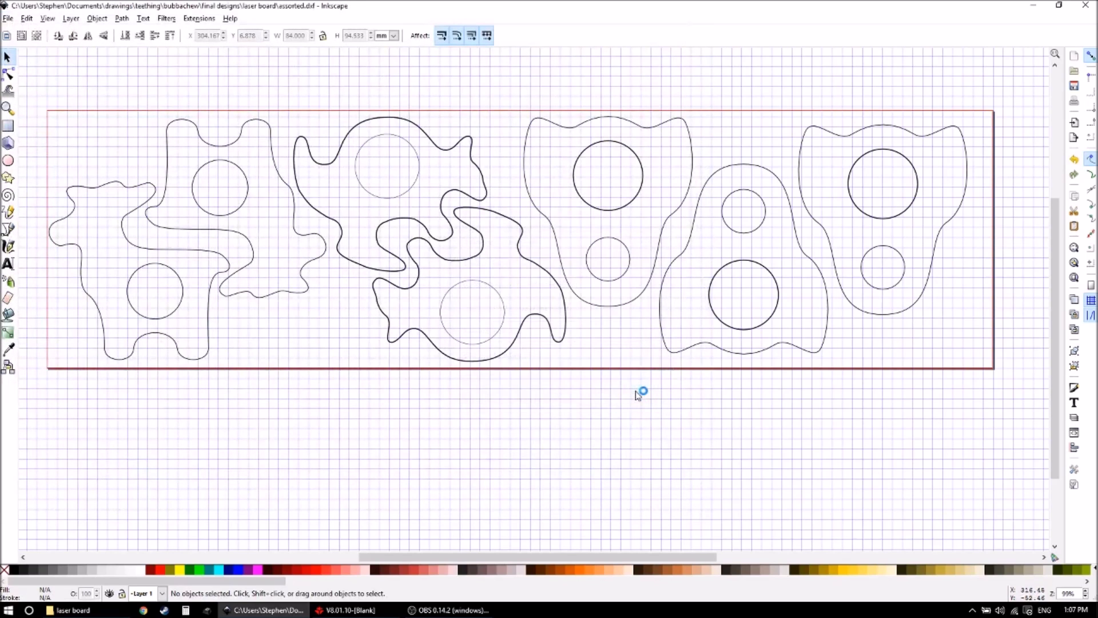
click(346, 610)
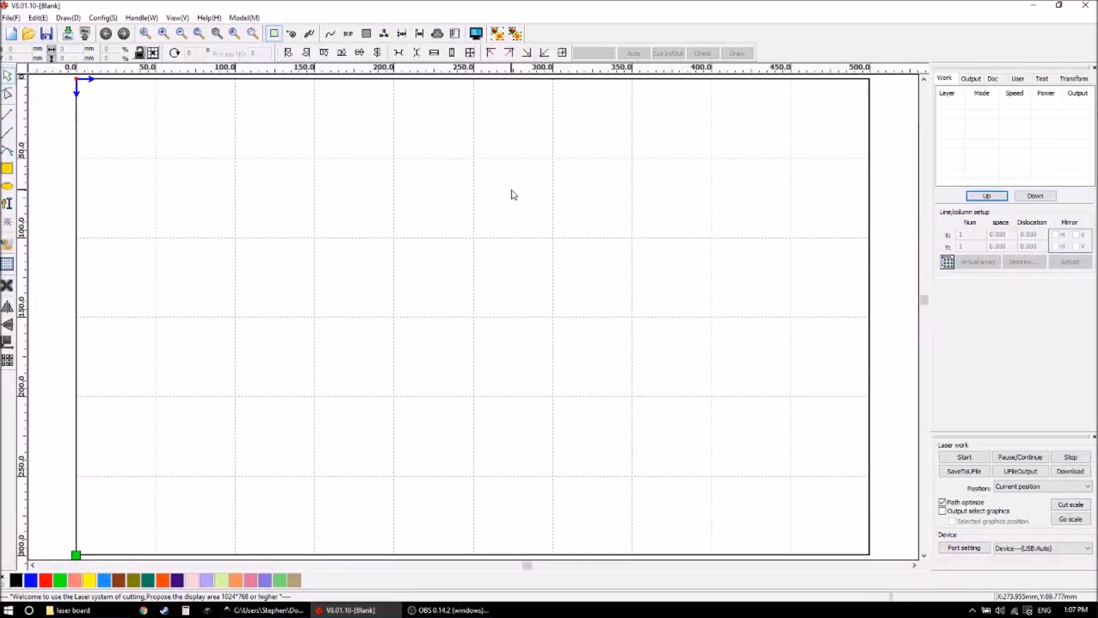
- Import assorted.dxf from the bubbachew final designs folder into RDWorks
click(10, 18)
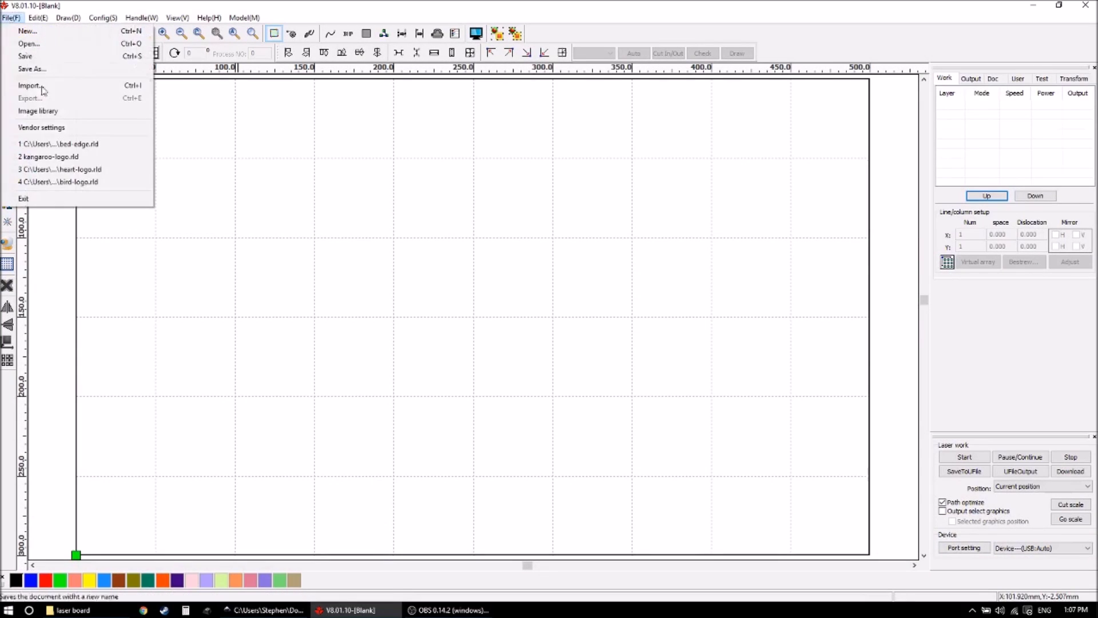
click(34, 84)
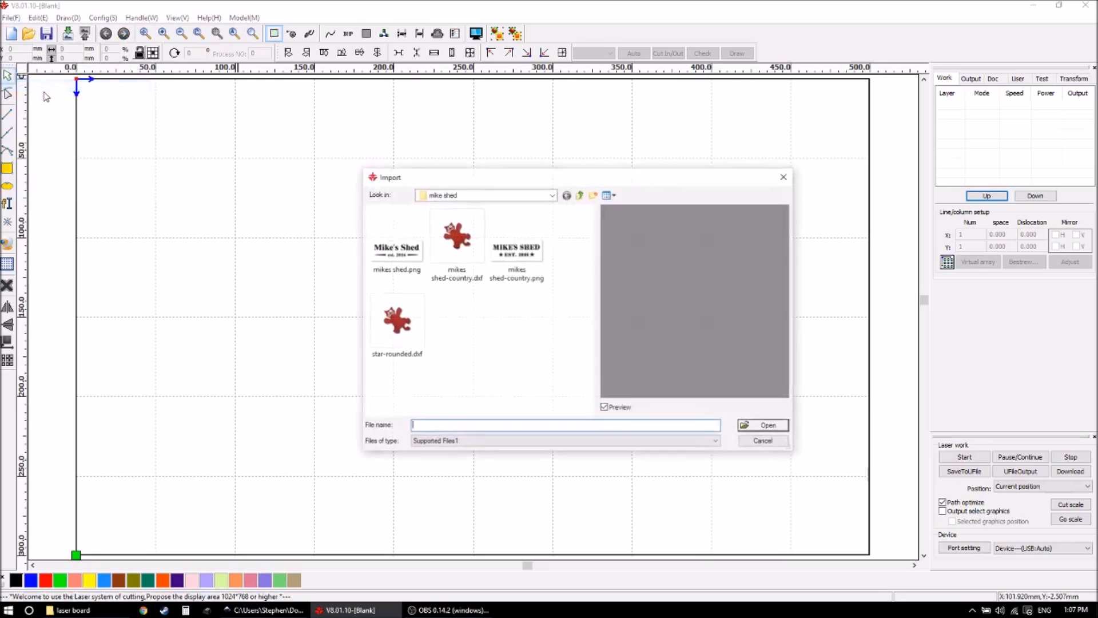
click(580, 194)
click(580, 195)
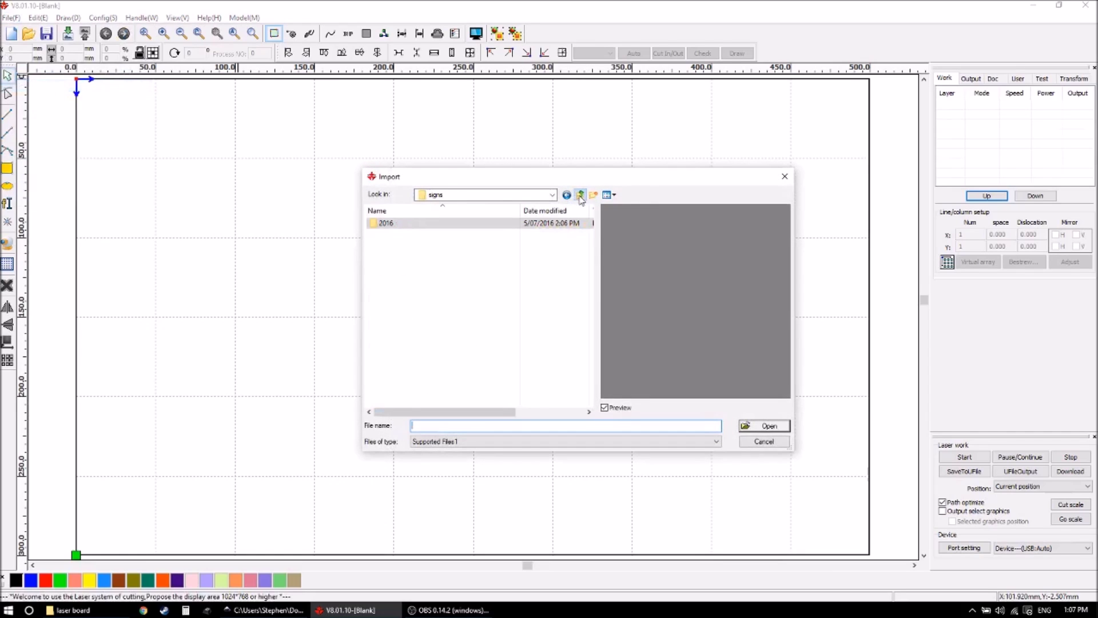
click(579, 194)
scroll(424, 321, down, 2)
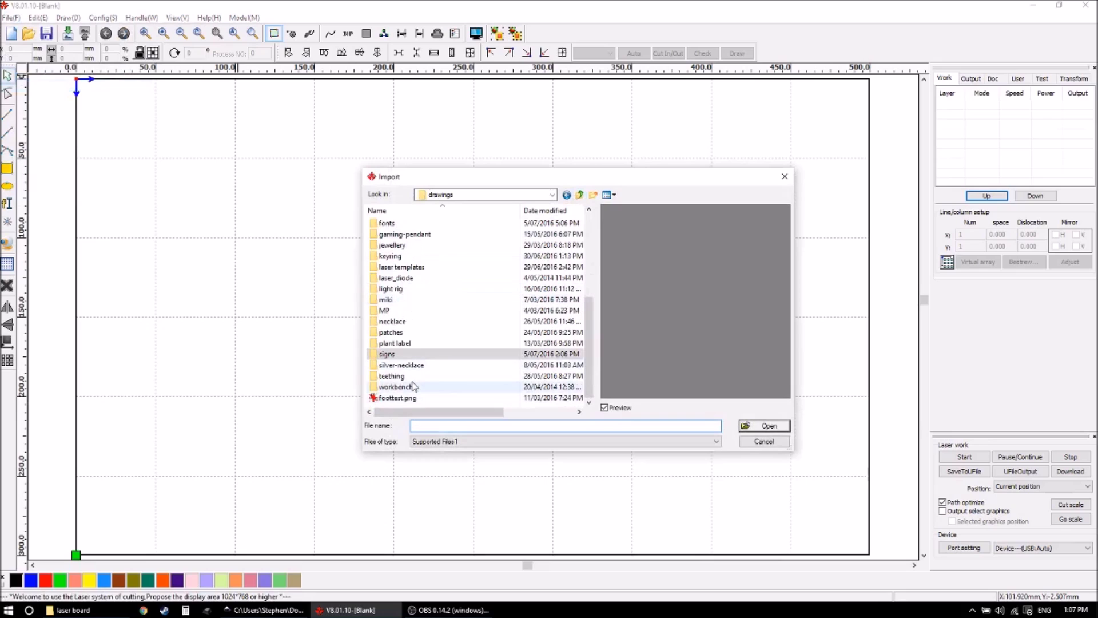
double_click(400, 386)
double_click(426, 235)
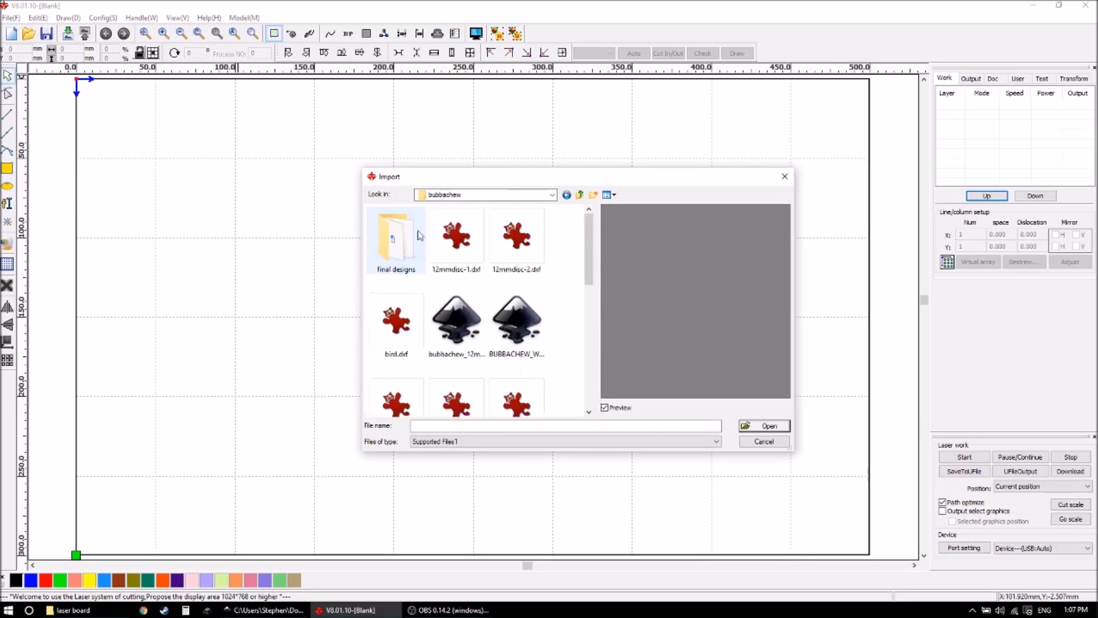
double_click(394, 231)
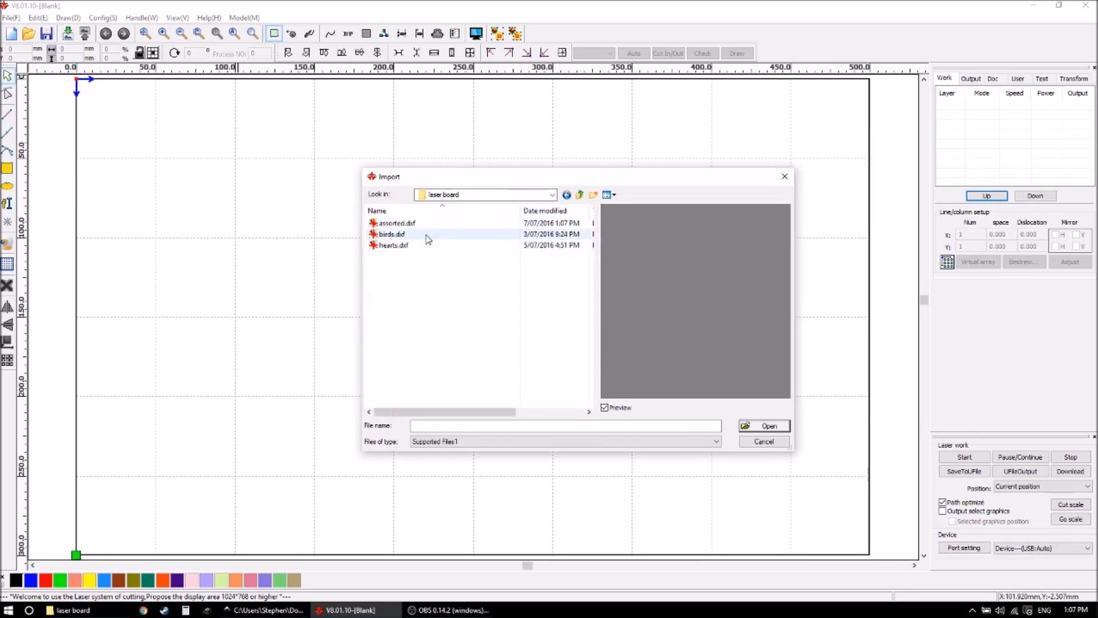
double_click(414, 224)
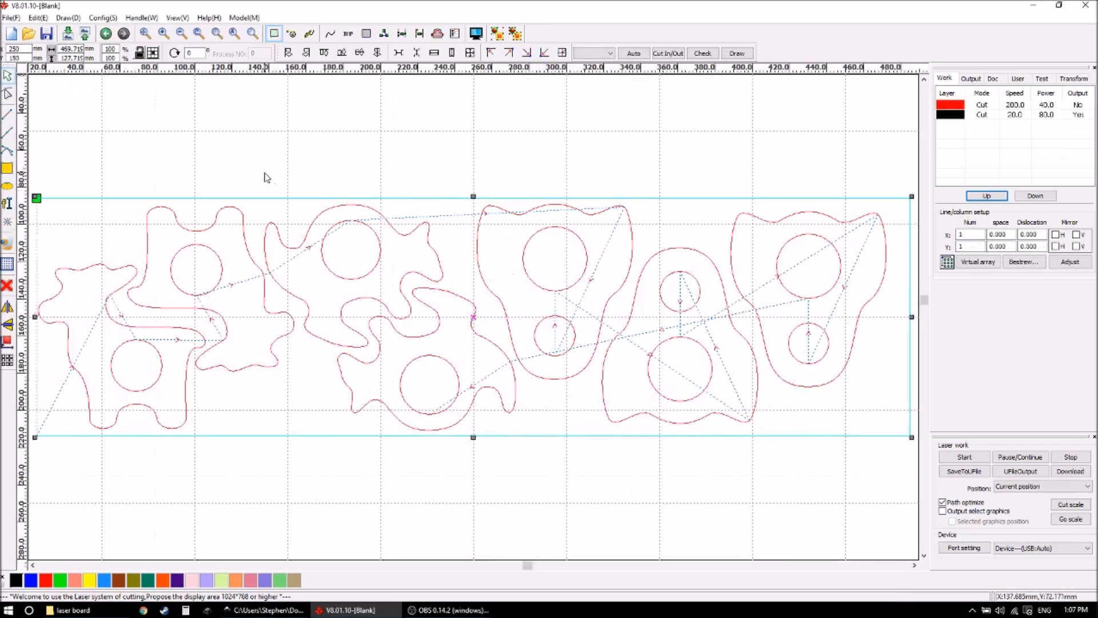
- Deselect the imported shapes, pan so the whole page shows, and open the red layer's settings
scroll(263, 171, down, 3)
click(269, 159)
scroll(258, 153, up, 1)
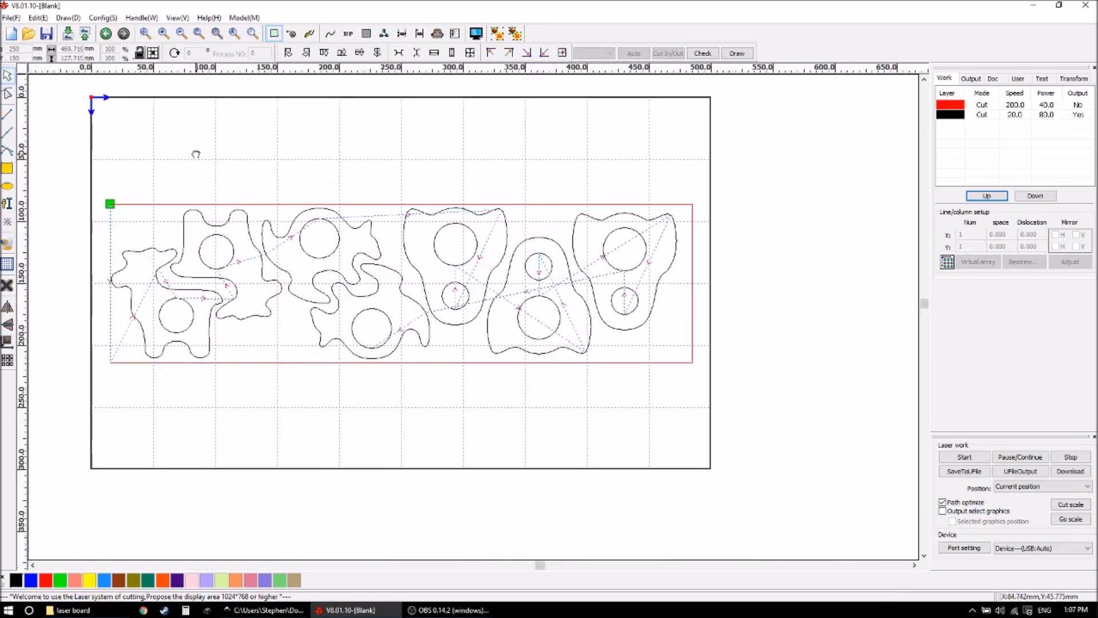
middle_drag(196, 154, 256, 154)
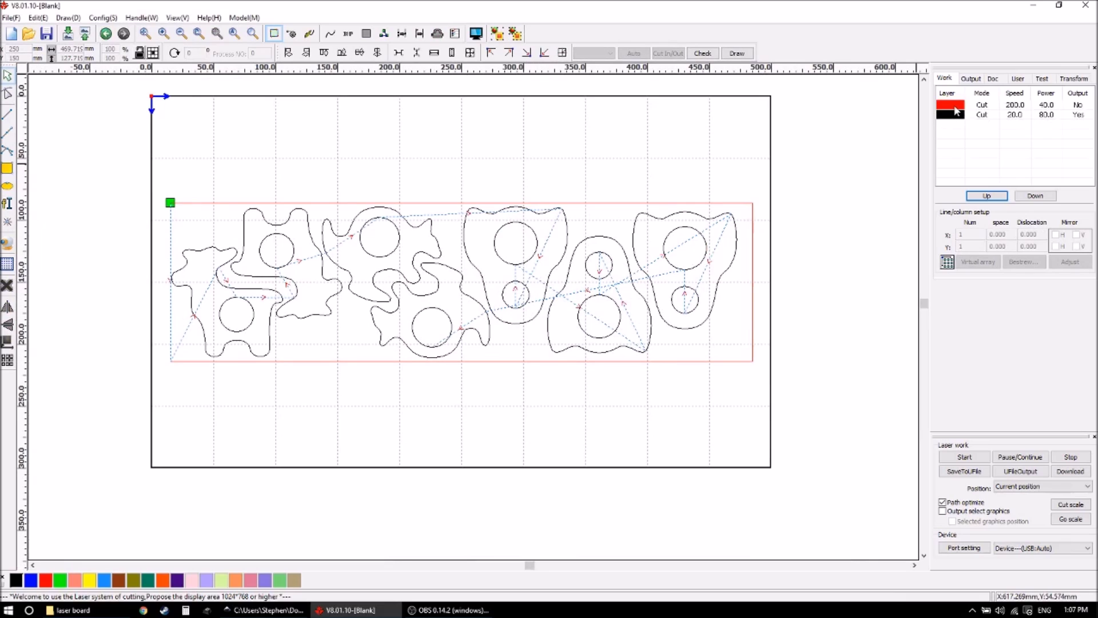
double_click(957, 110)
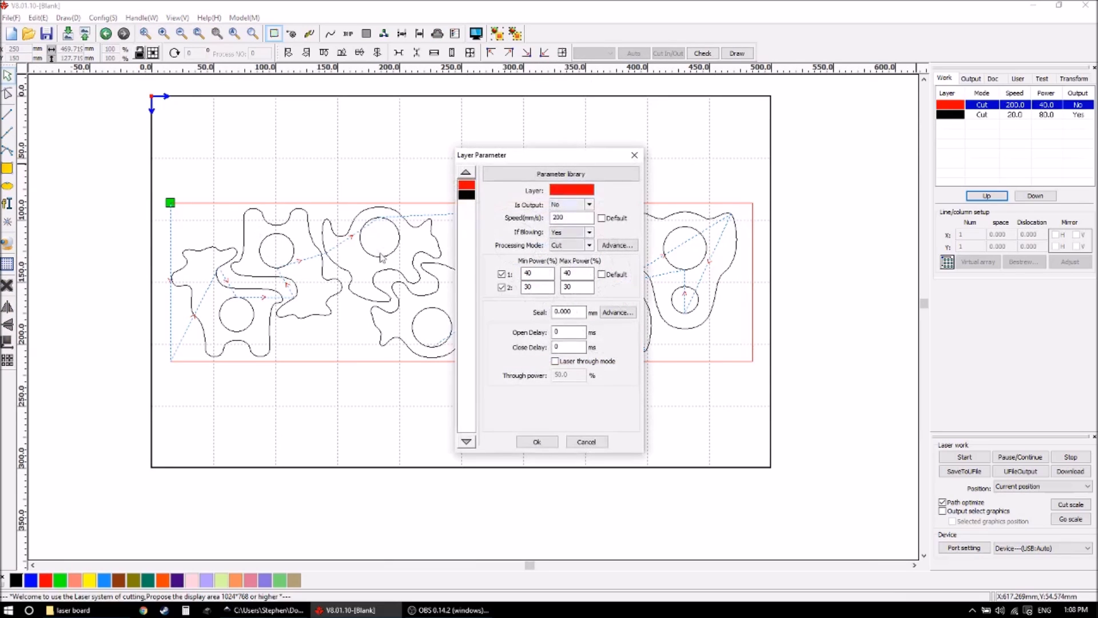
- Keep the red layer's output set to No and close its settings
click(589, 204)
click(569, 215)
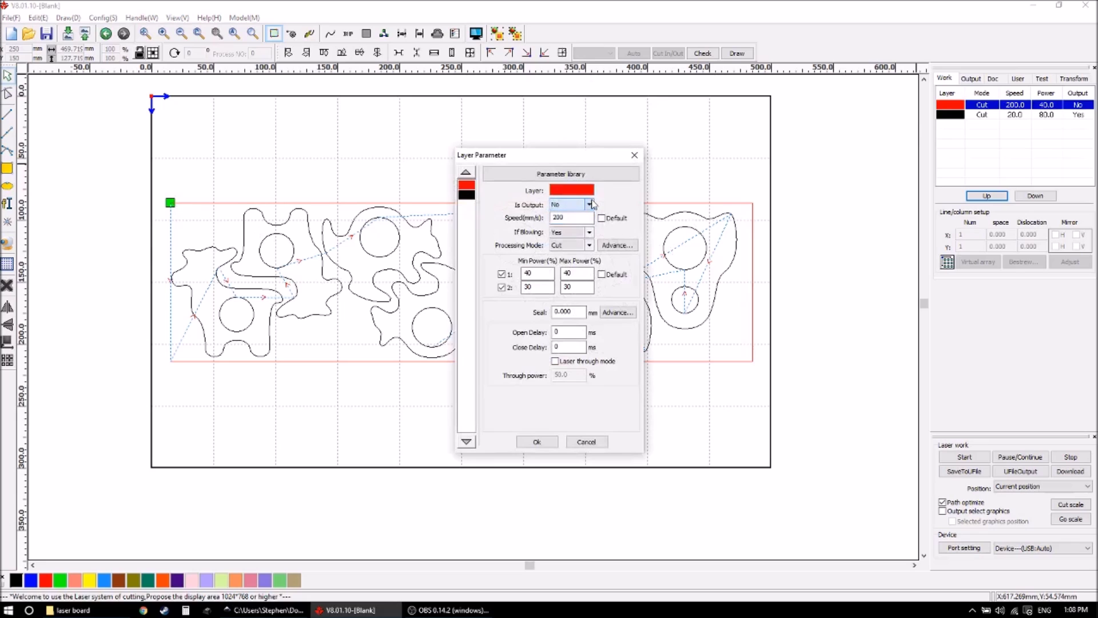
click(536, 442)
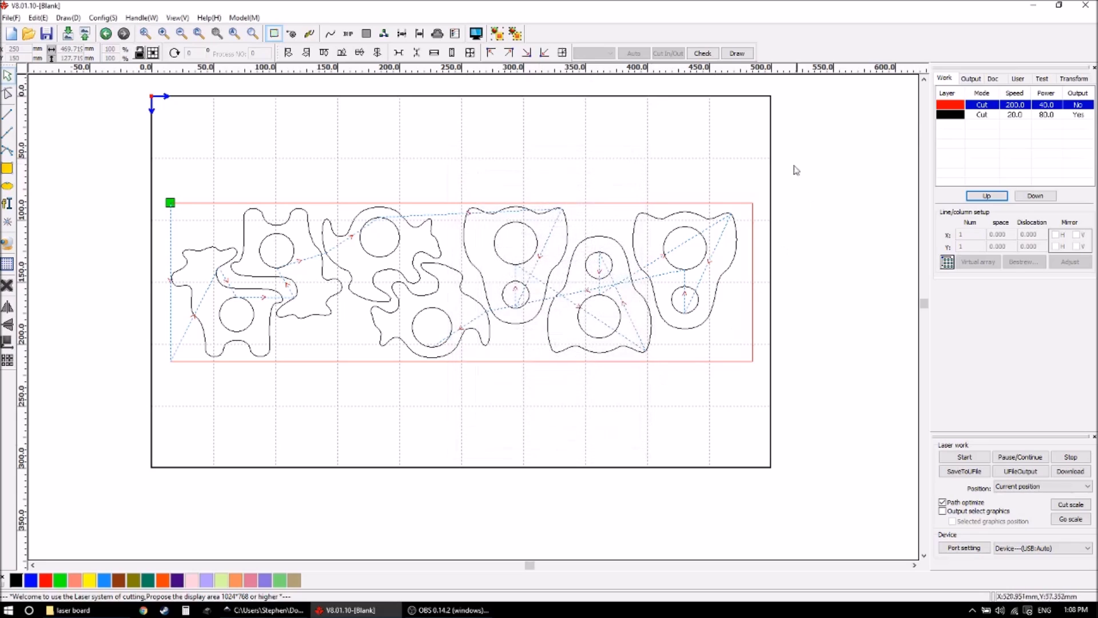
- Set the black layer to speed 5.0 mm/s, power 80% and output Yes
double_click(982, 115)
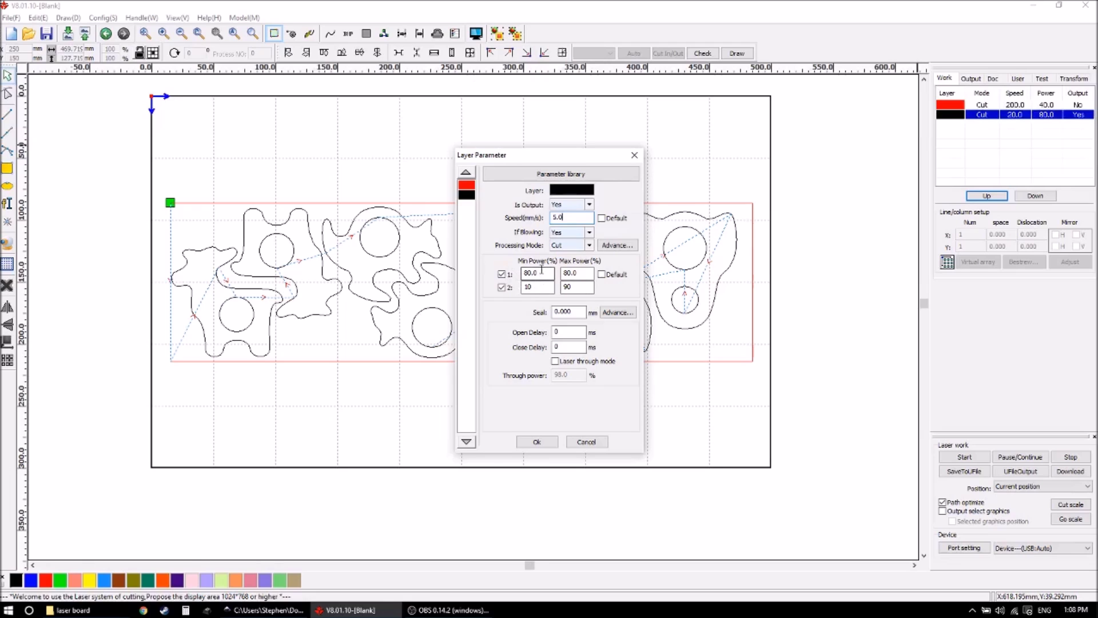
click(536, 441)
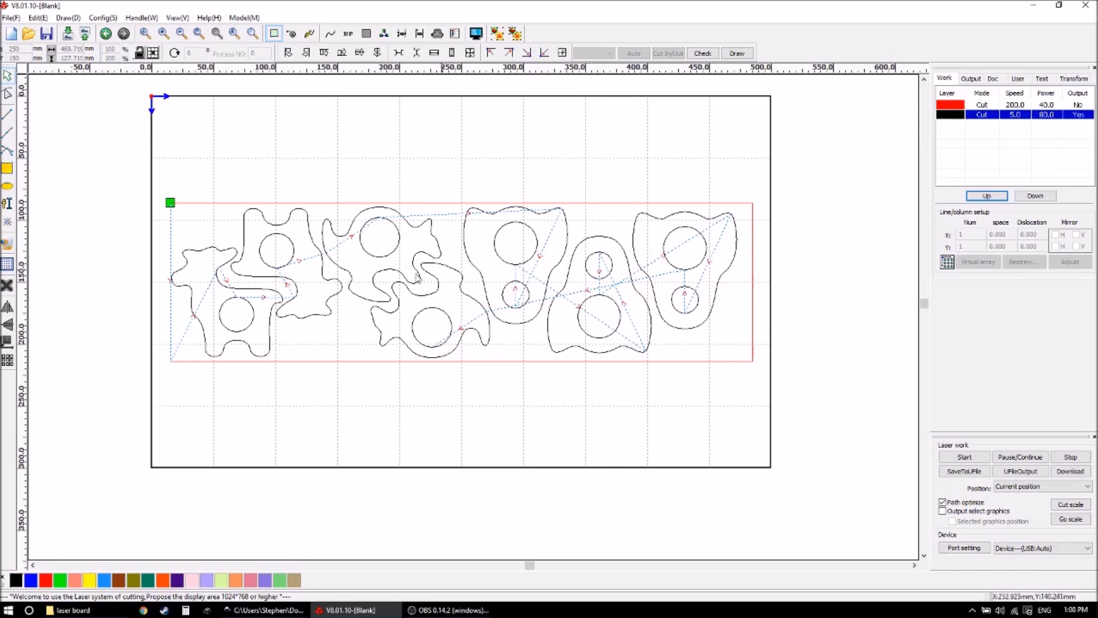
click(189, 192)
- Move all the cutouts so their top-left corner sits at X 10 mm, Y 10 mm
drag(160, 176, 791, 430)
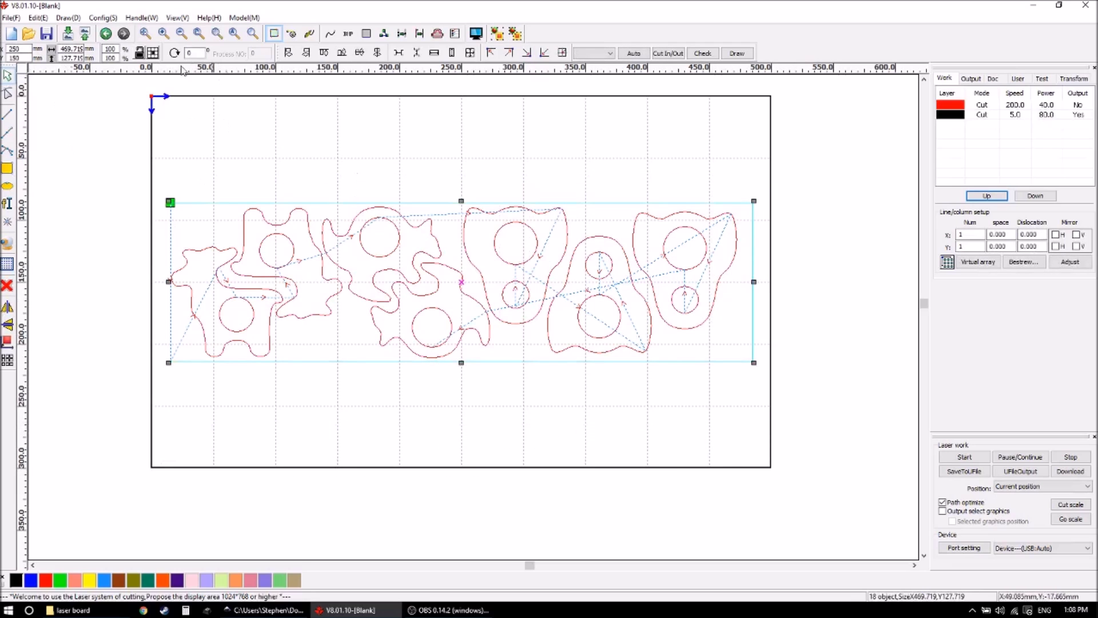
click(153, 54)
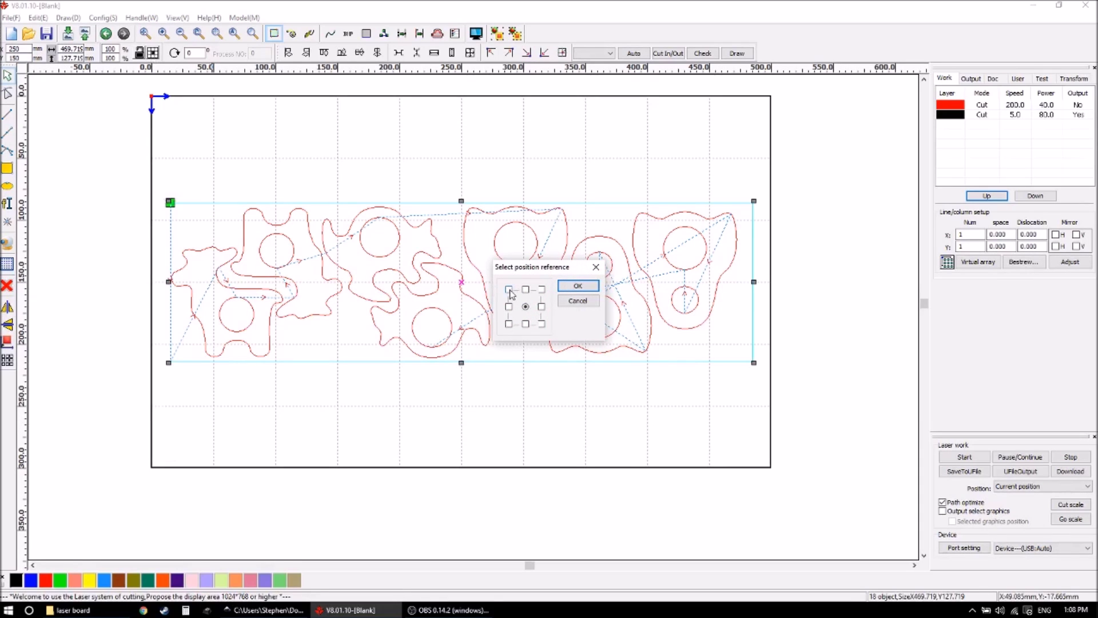
click(585, 288)
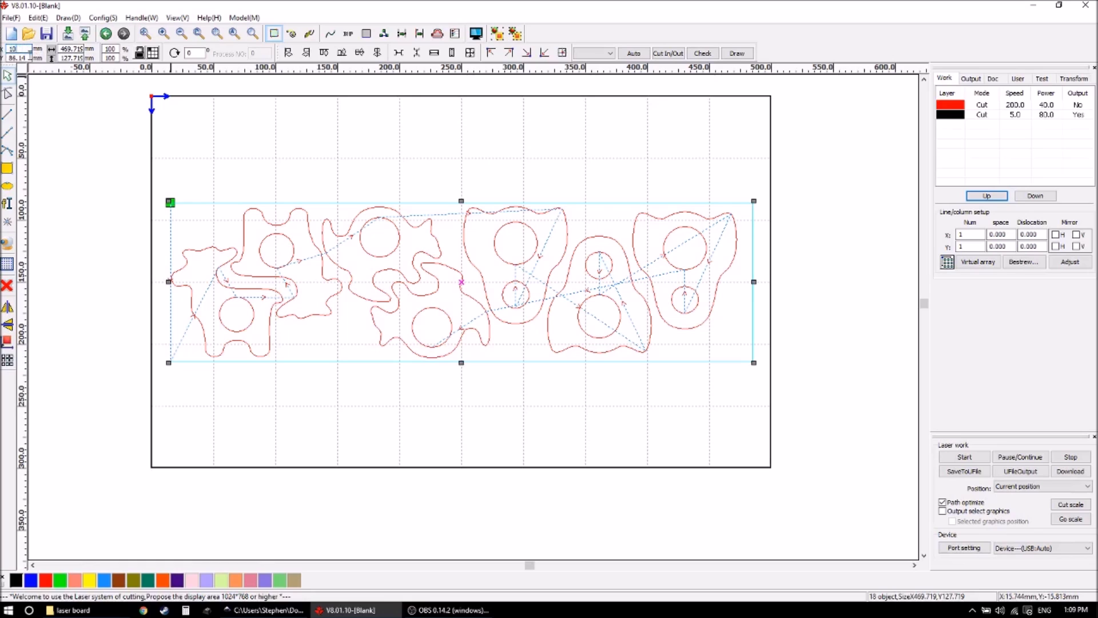
key(Return)
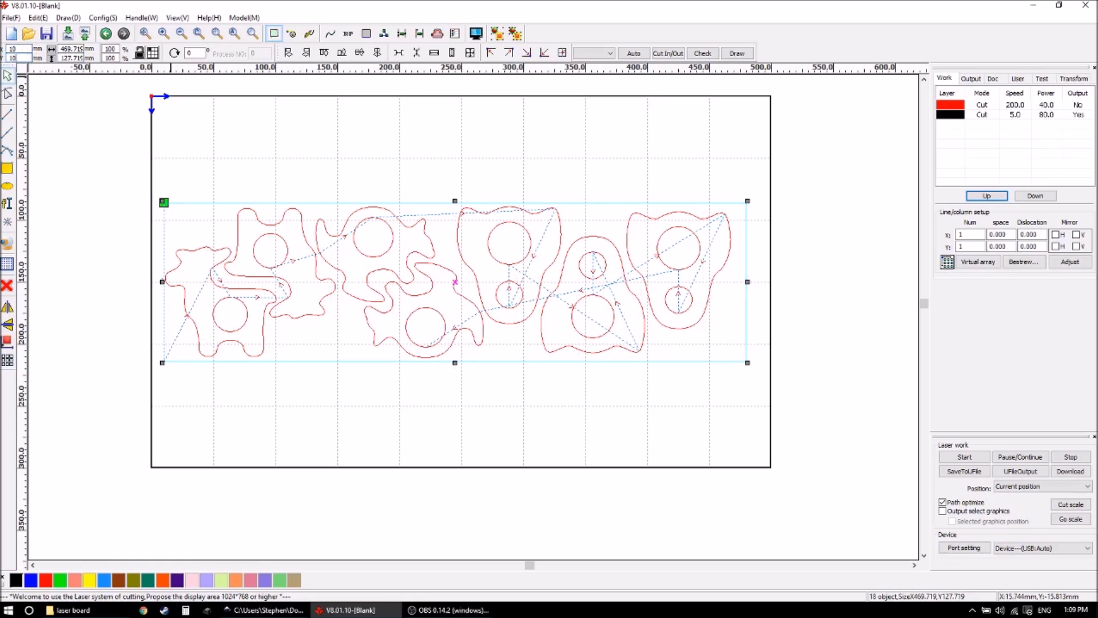
key(Return)
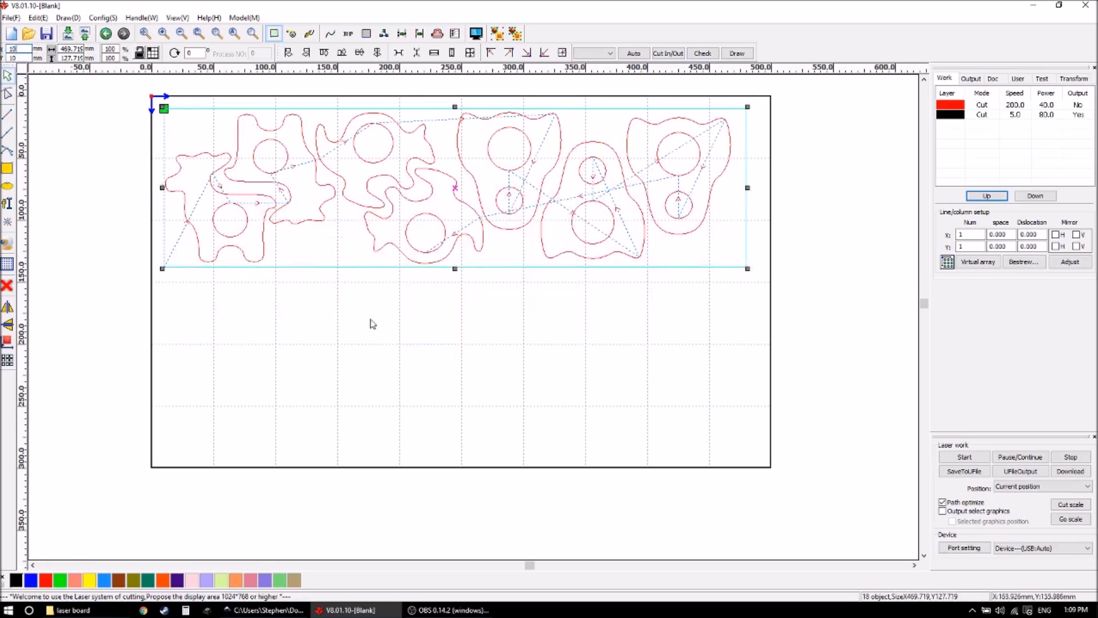
click(386, 371)
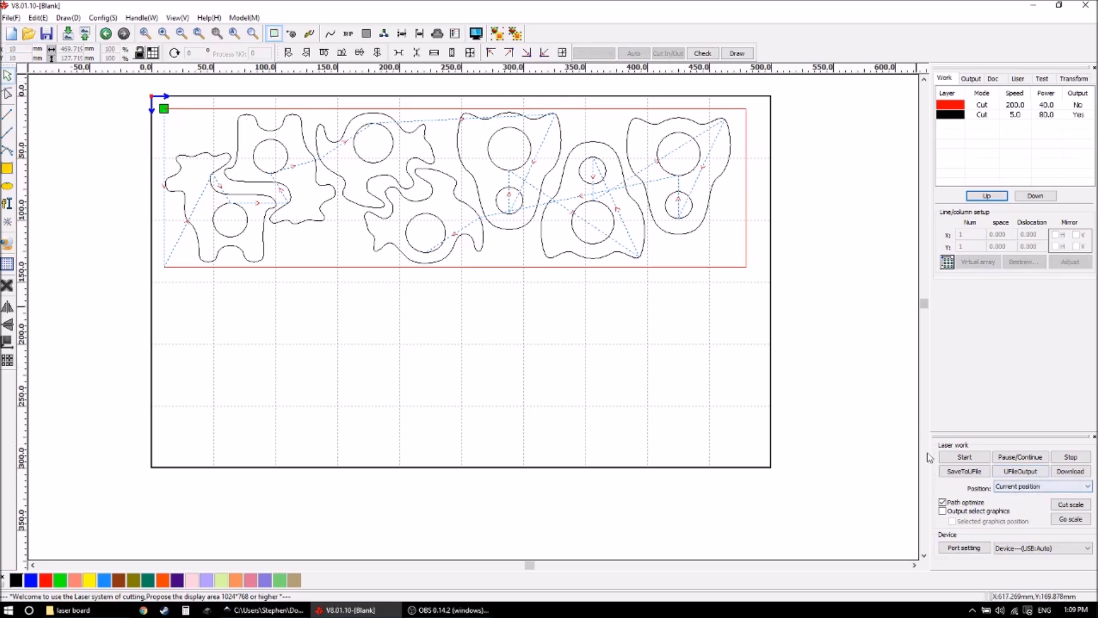
- Switch the job to absolute coordinates and download it to the laser as DEFAULT, overwriting the old job
click(1033, 488)
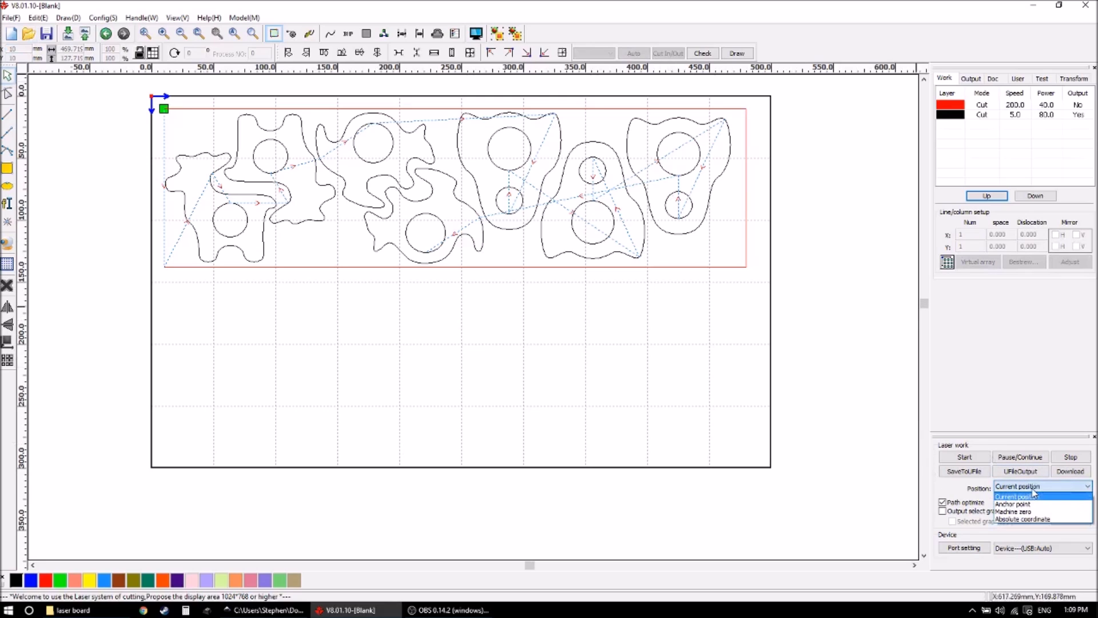
click(1034, 519)
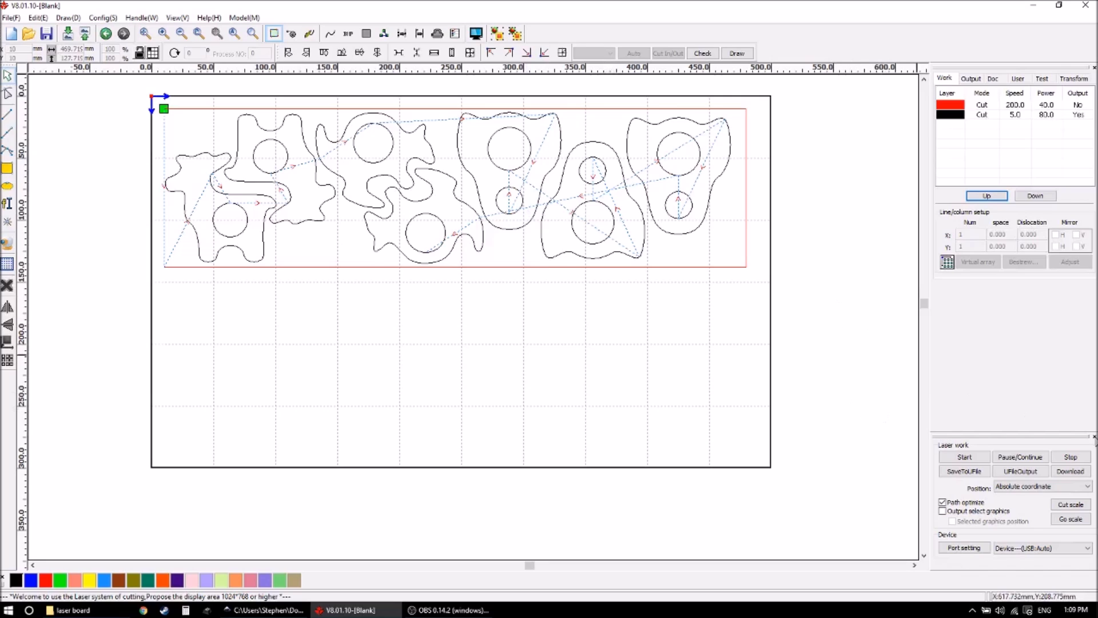
click(1069, 472)
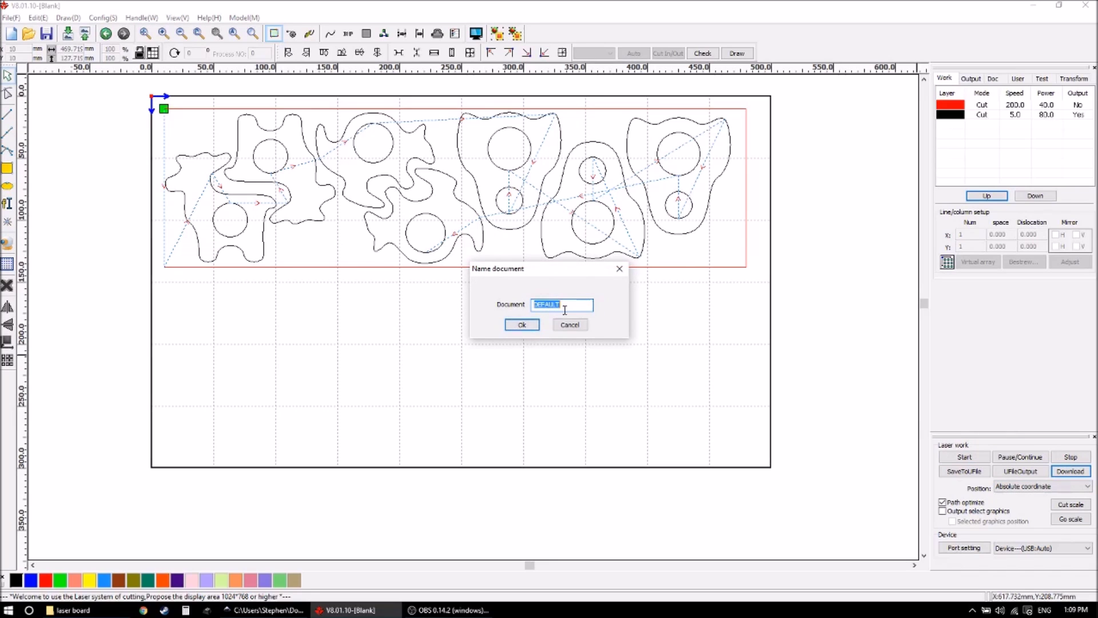
click(520, 326)
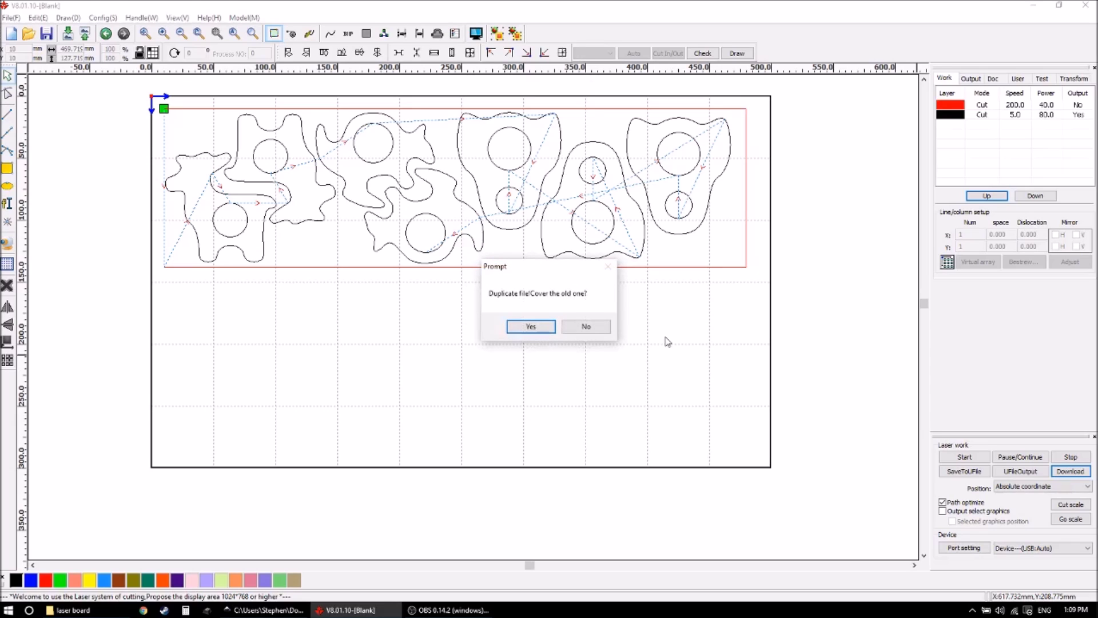
click(538, 326)
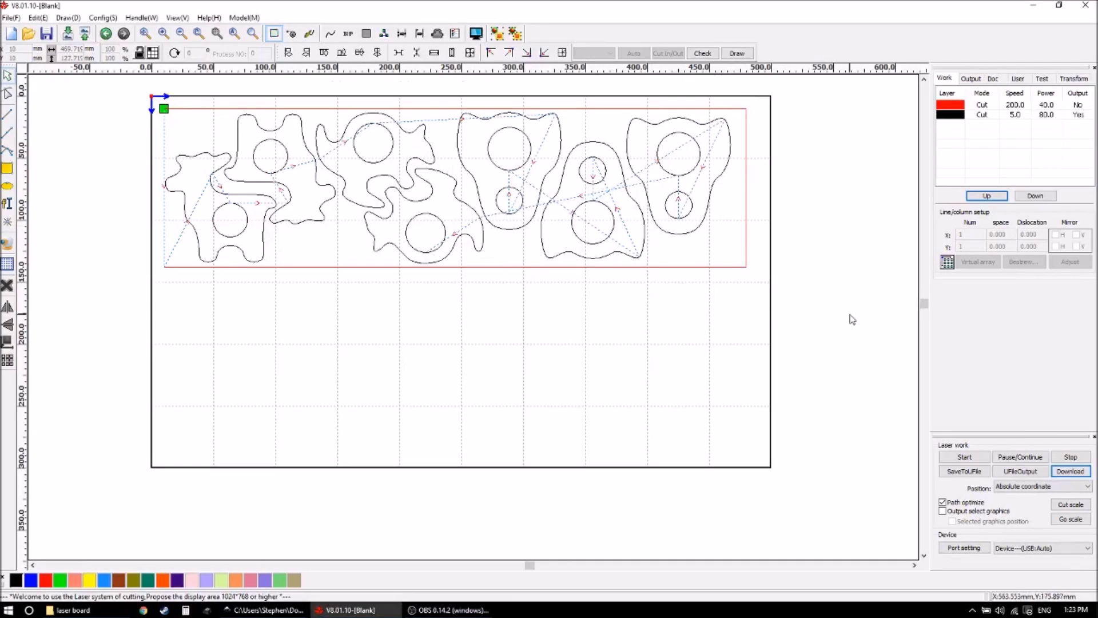
- Mirror all the cutouts vertically and set the position reference to the bottom-left corner
drag(850, 314, 87, 81)
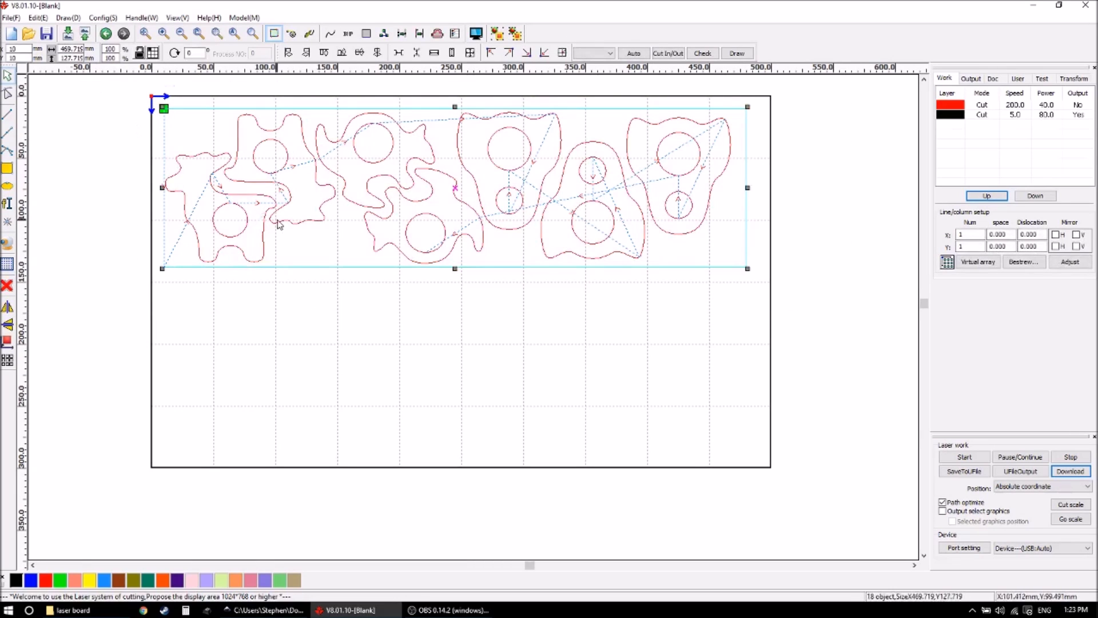
click(8, 326)
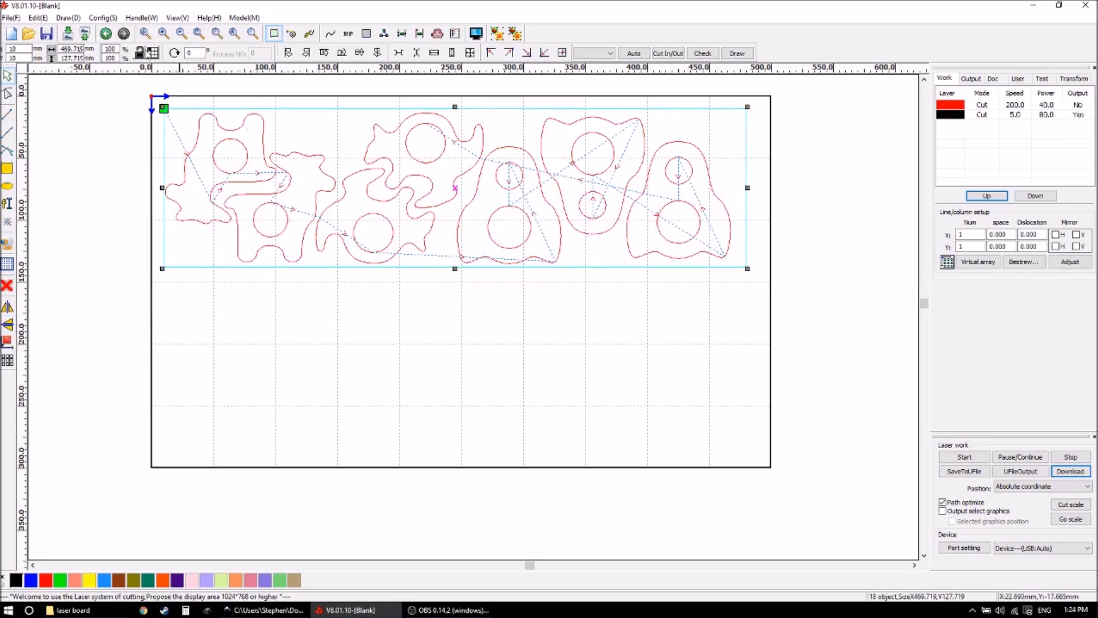
click(153, 53)
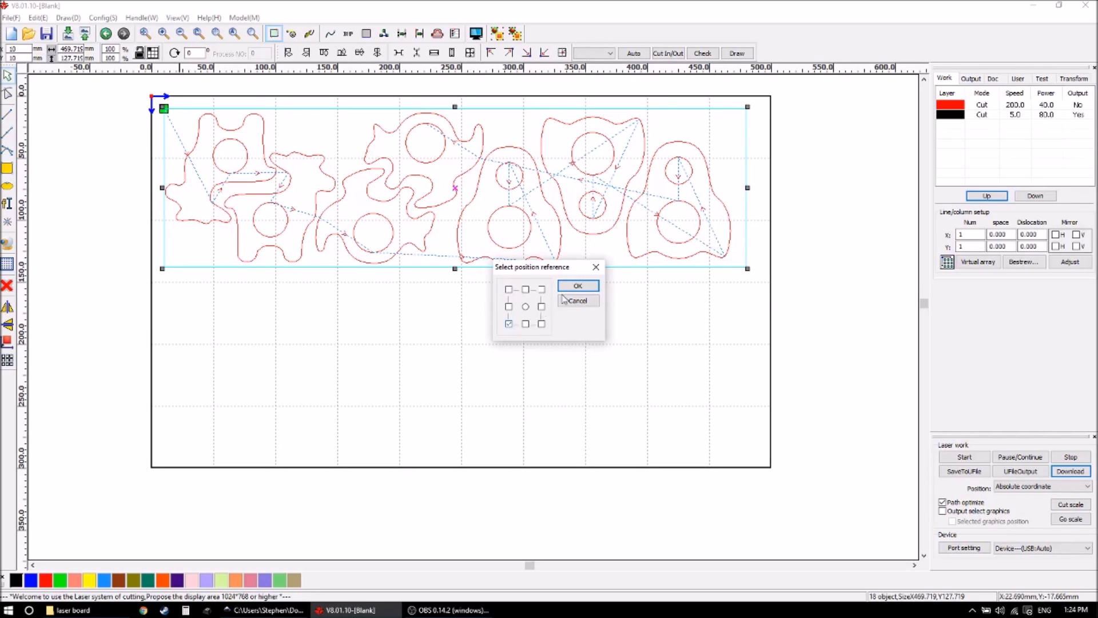
click(583, 288)
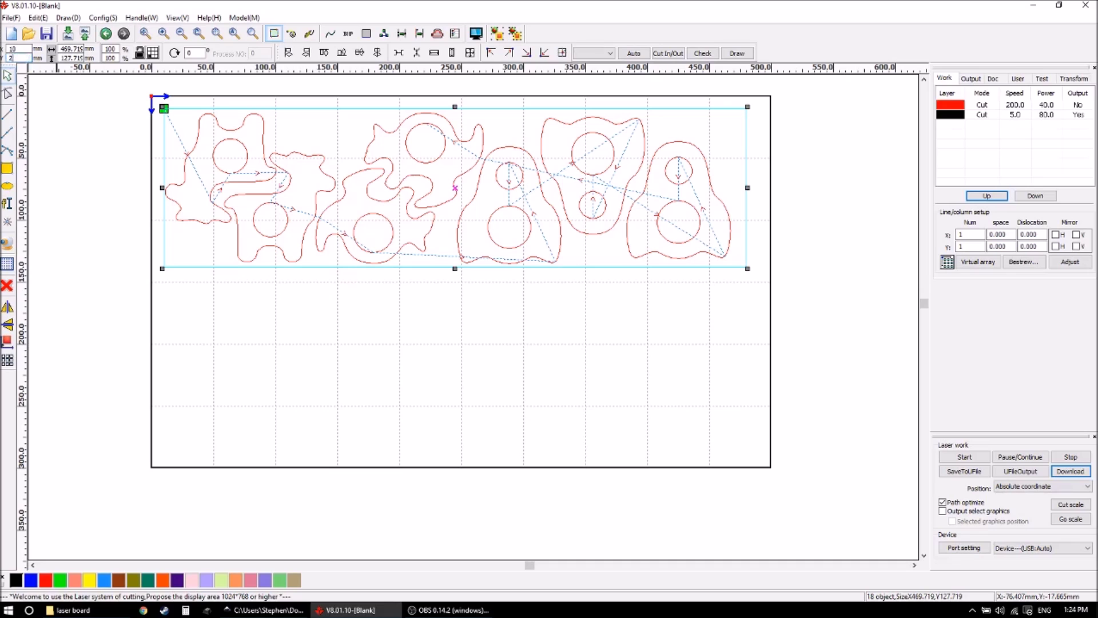
- Move the flipped group down the bed, top edge about 80 mm, then start the cut
key(Down)
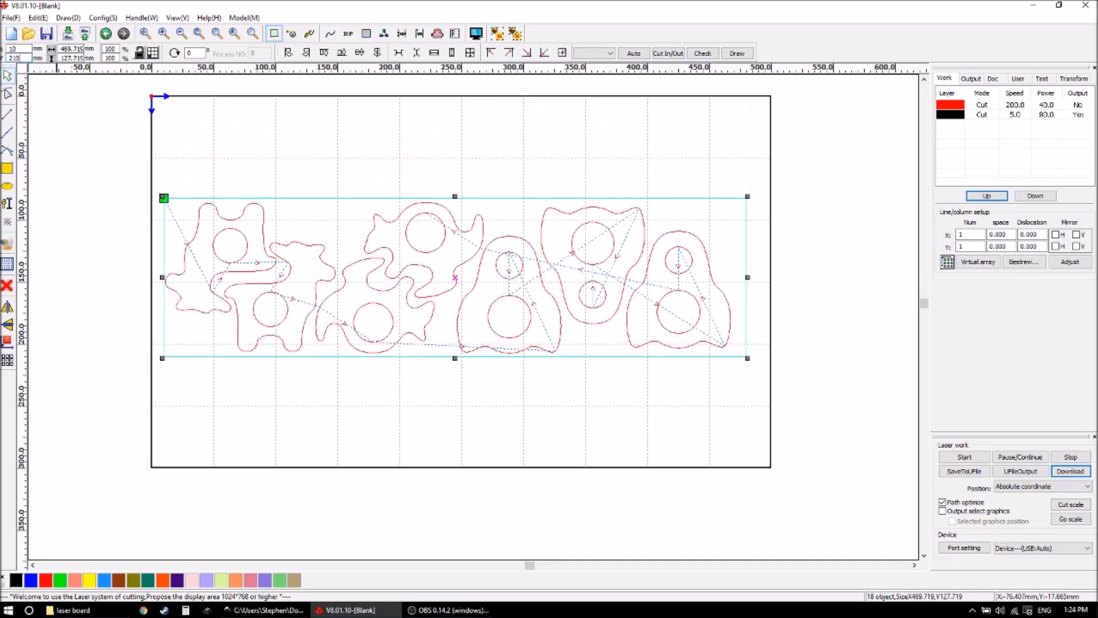
click(445, 422)
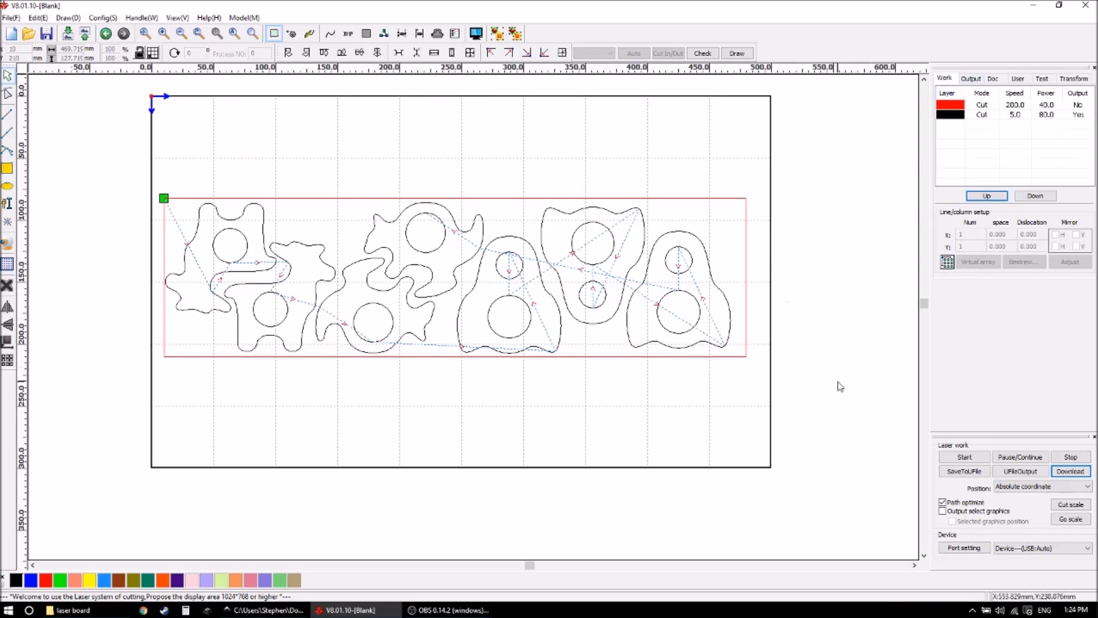
click(964, 457)
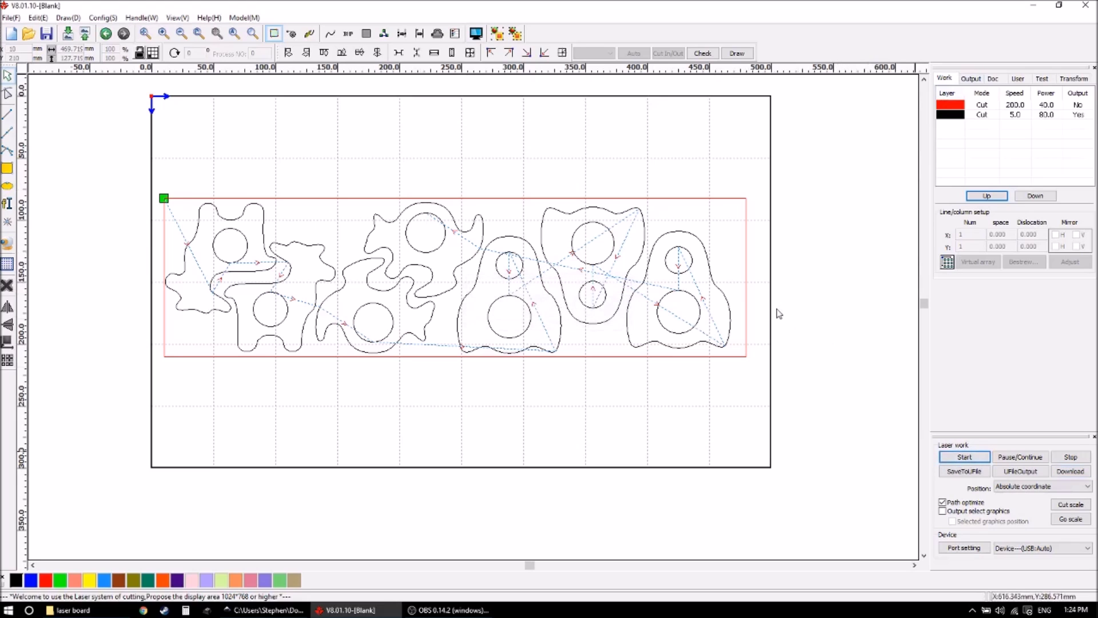